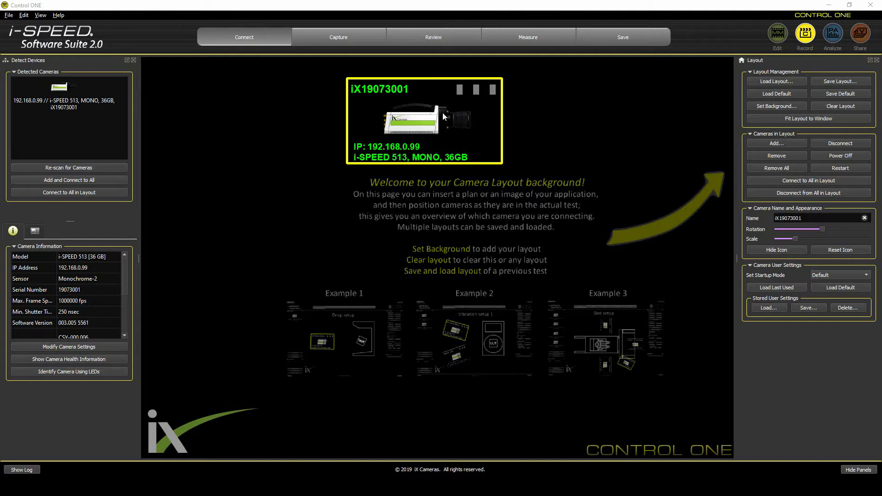
Review the connected camera's network and general settings, including the device name, without changing them.
mouse_move(439, 122)
left_mouse_down()
mouse_move(425, 124)
mouse_move(436, 120)
left_mouse_up()
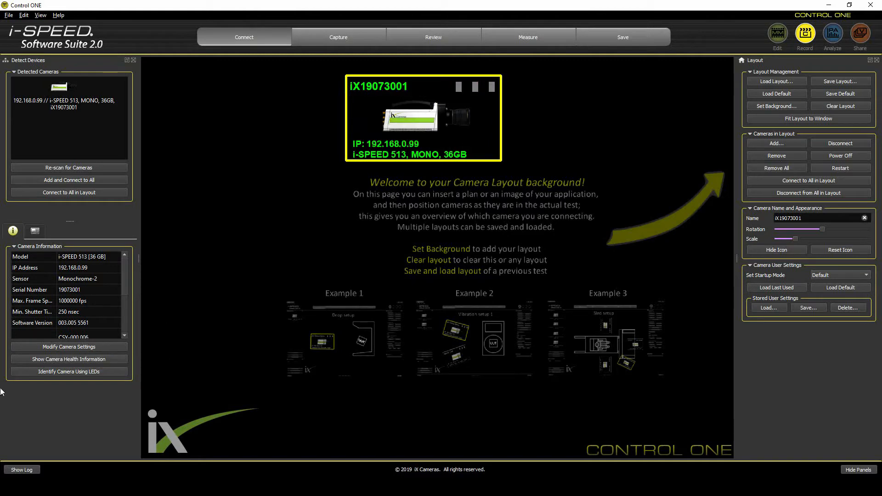
left_click(78, 347)
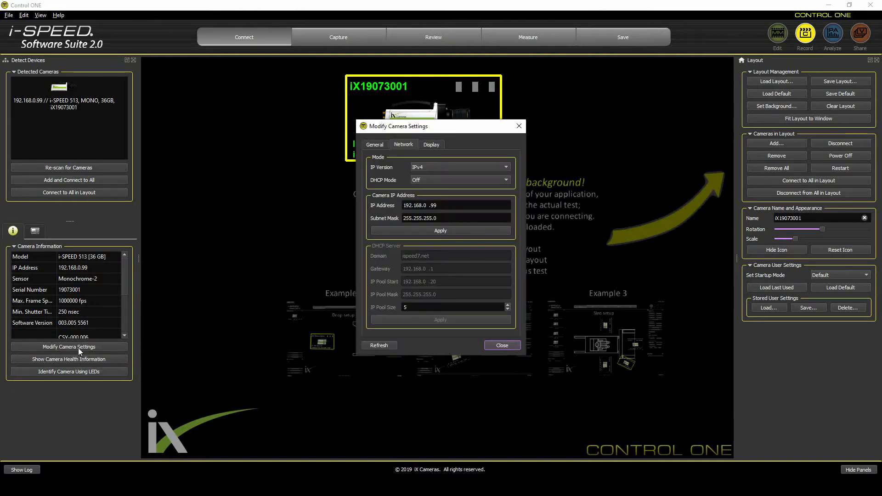
left_click(379, 144)
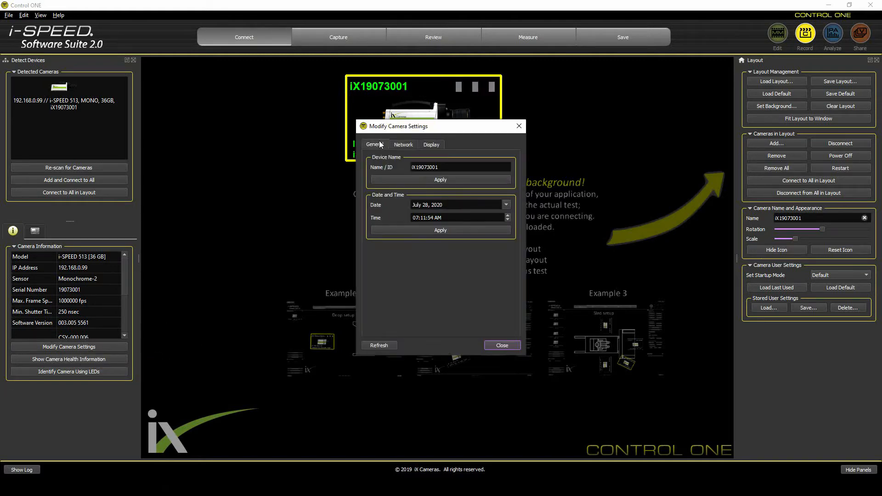
double_click(411, 166)
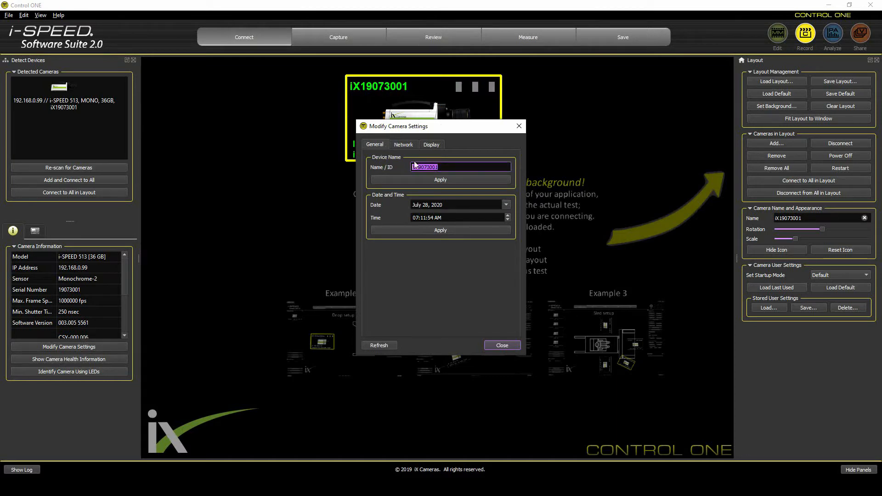
left_click(497, 348)
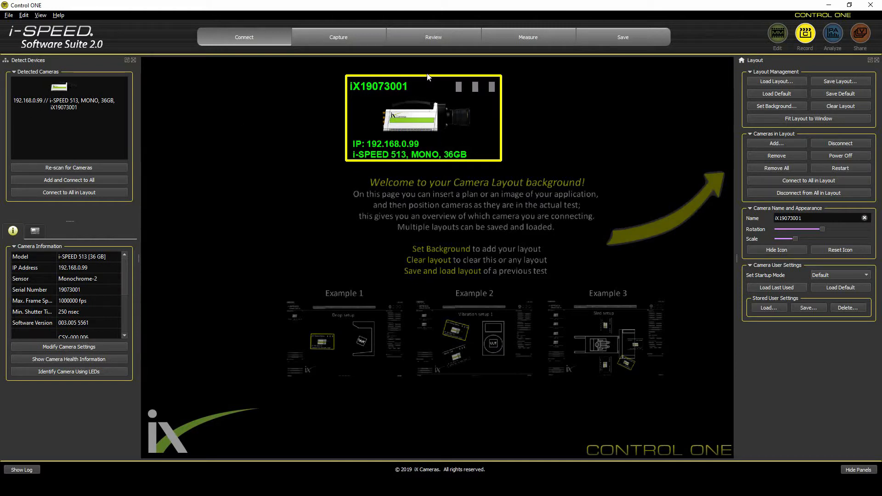
In the live capture view, check the image's focus with i-FOCUS and its exposure with i-EXPOSE, switching each aid off again.
left_click(343, 38)
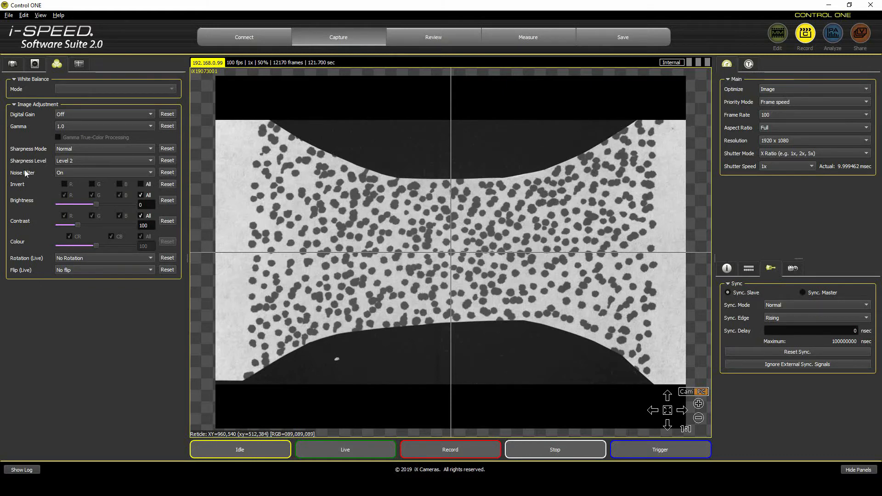
left_click(12, 63)
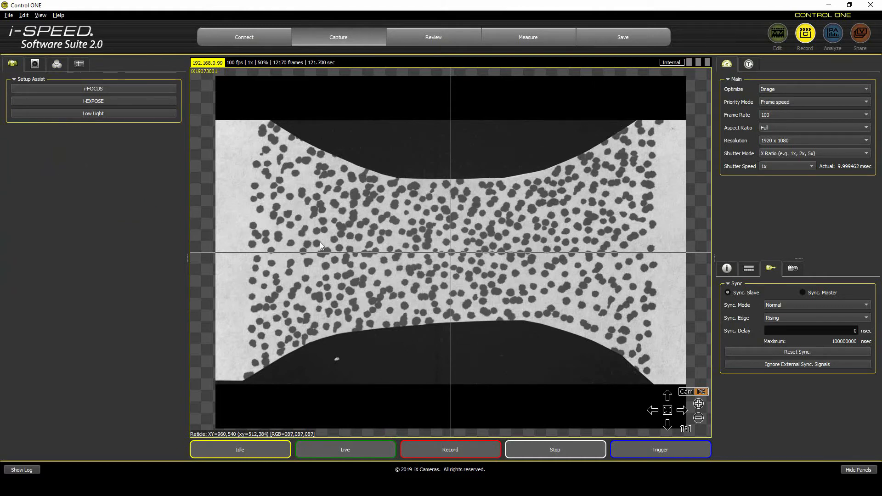
left_click(97, 89)
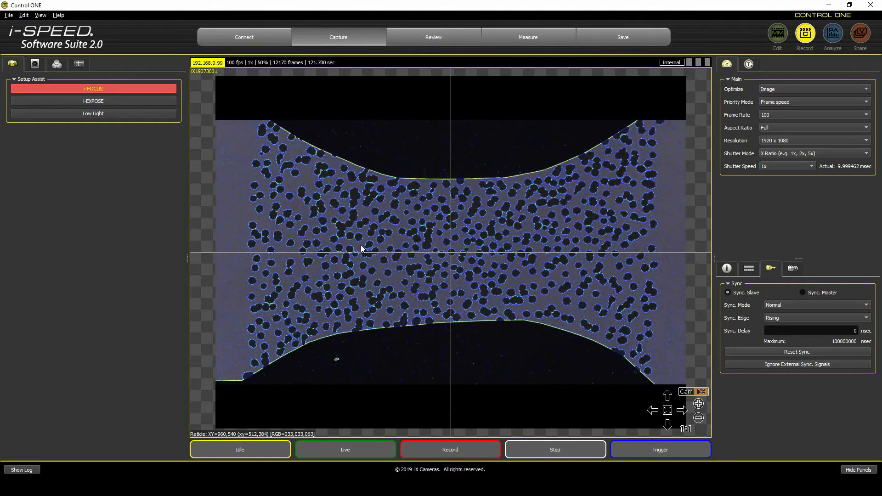
left_click(94, 88)
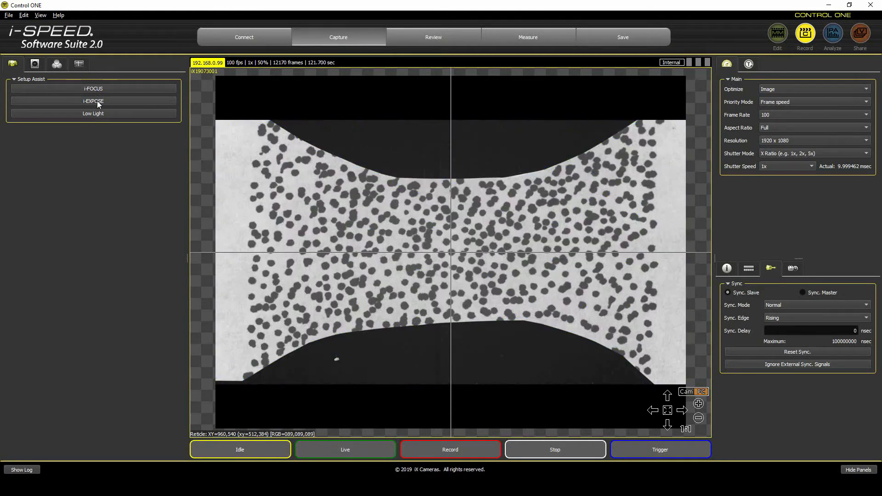
left_click(98, 102)
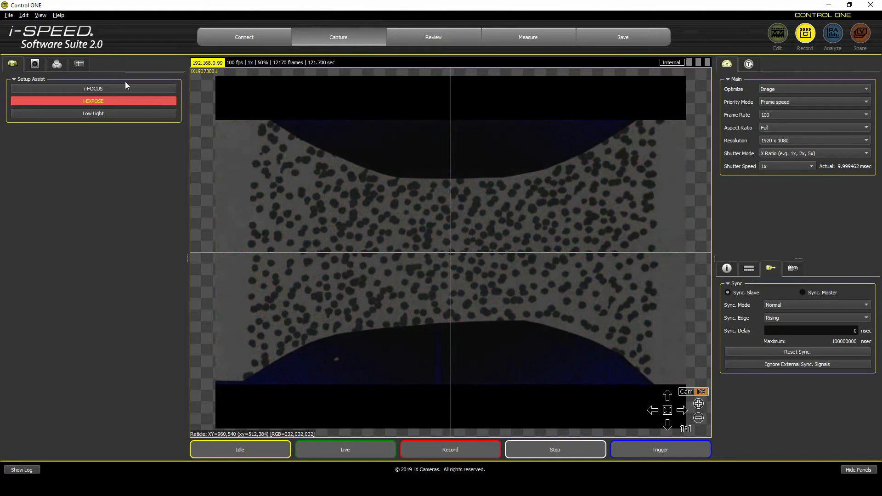
left_click(109, 101)
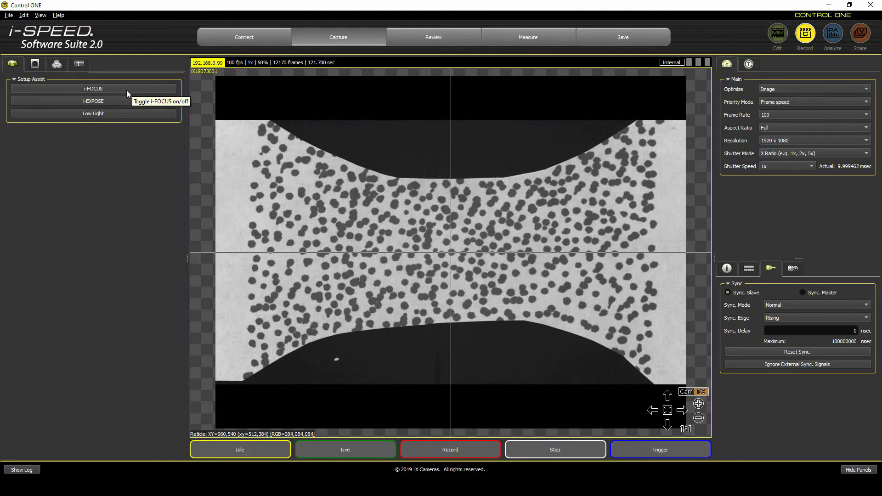
Turn on the luminance histogram overlay and enlarge it over the live image.
left_click(57, 65)
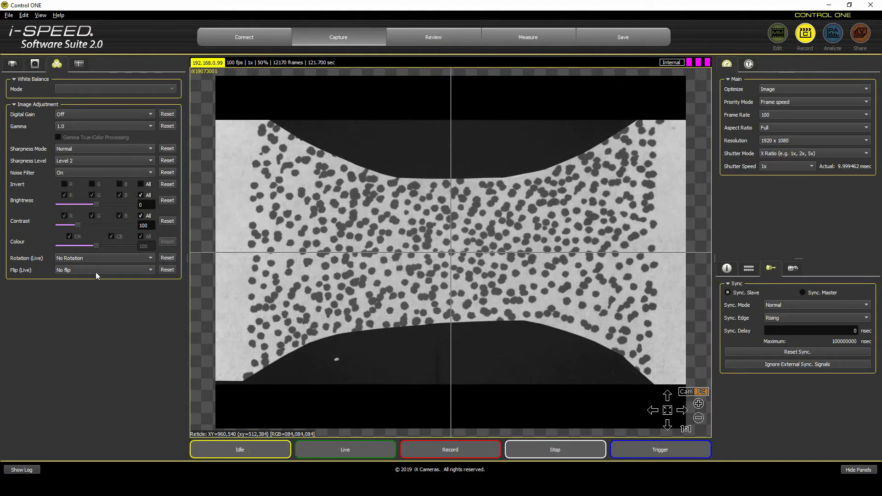
left_click(78, 64)
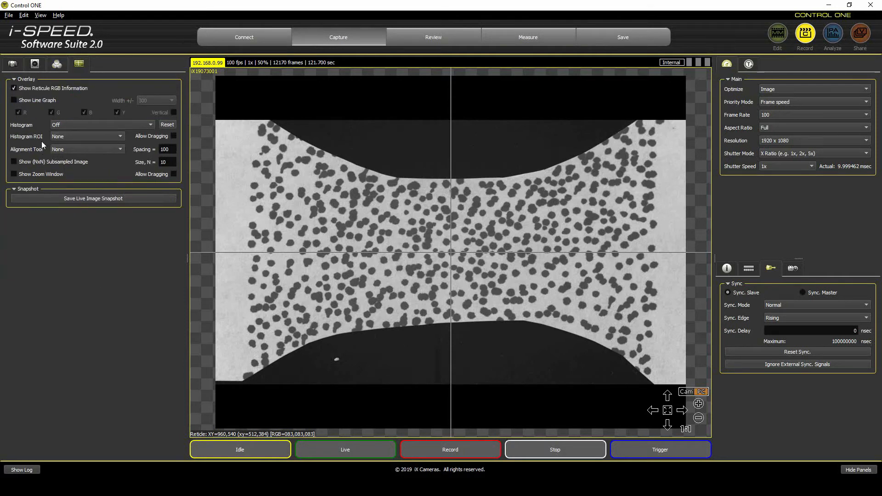
left_click(80, 122)
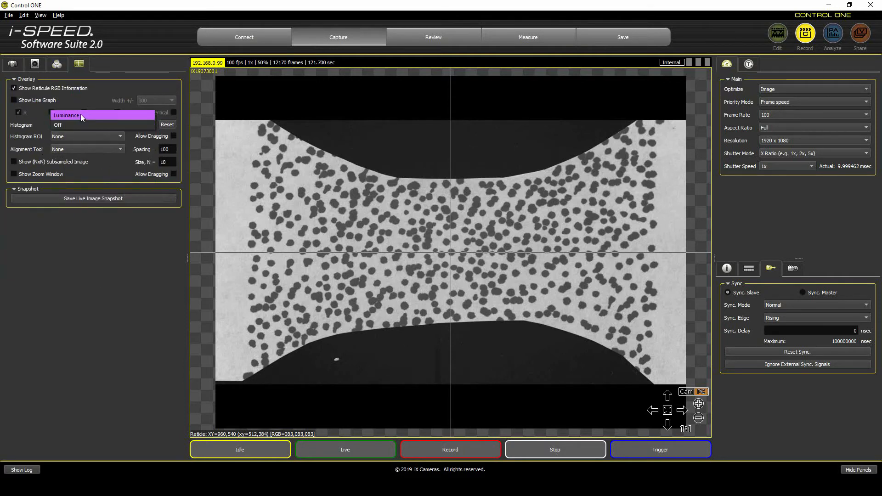
left_click(80, 115)
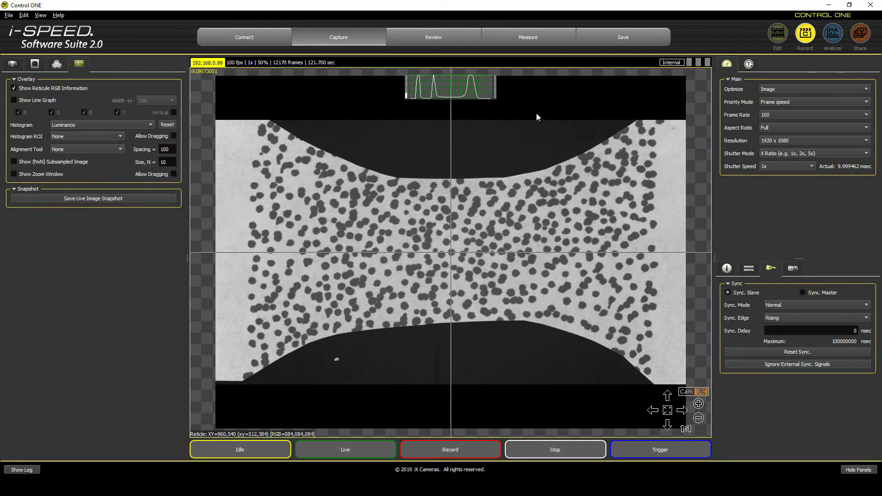
left_click(457, 92)
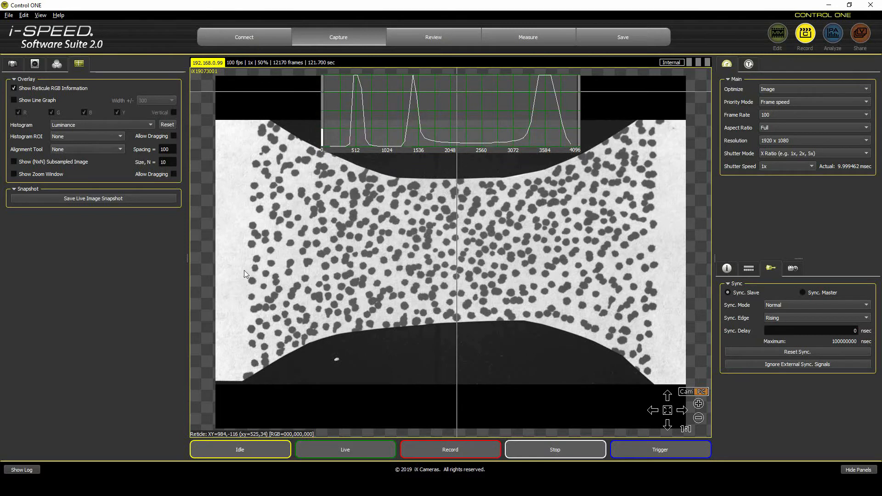
Limit the histogram to a rectangular region of interest stretched over the central speckled area of the specimen.
left_click(73, 134)
left_click(72, 147)
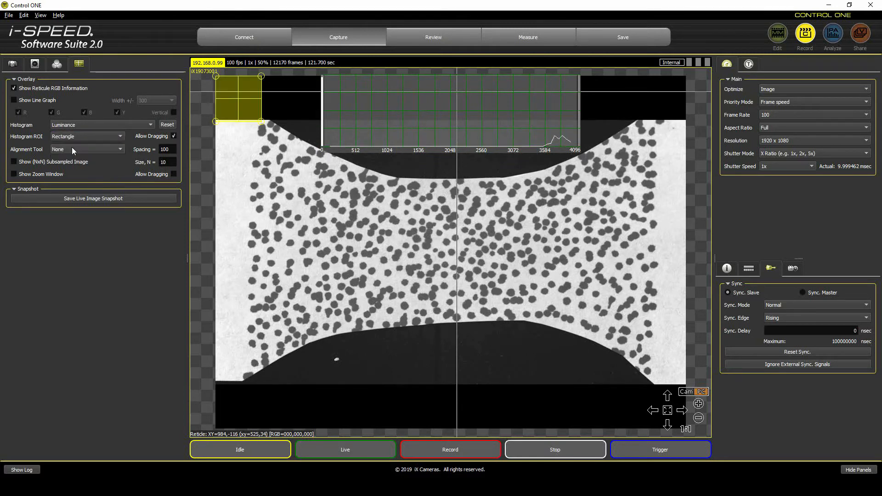
left_click_drag(246, 97, 366, 260)
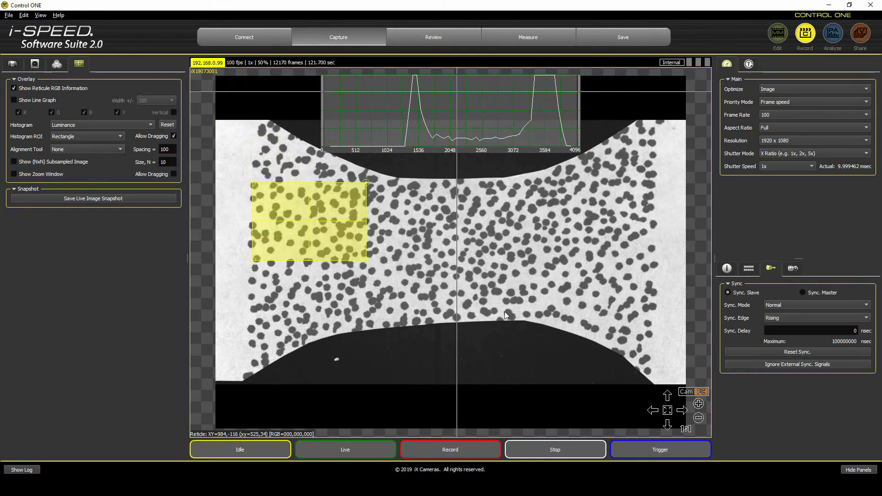
left_click_drag(504, 311, 650, 321)
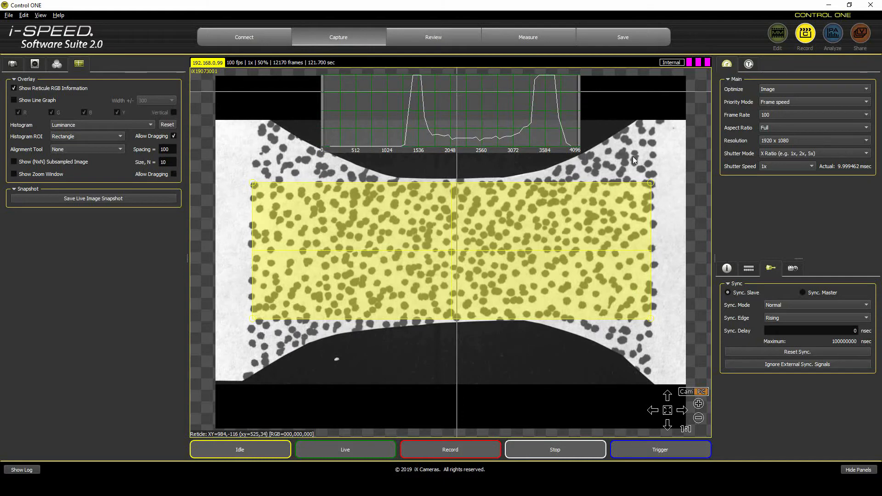
Change the histogram region of interest to an ellipse and shrink it slightly within the speckled area.
left_click(69, 136)
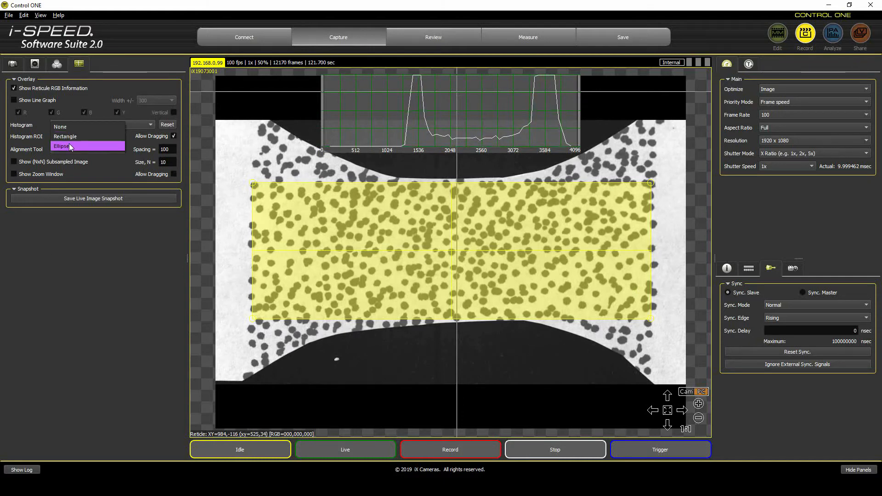
left_click(79, 146)
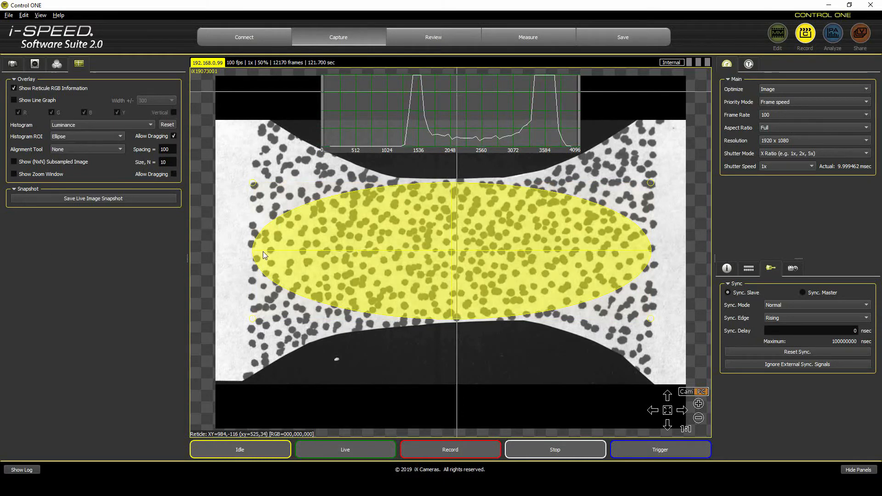
mouse_move(649, 184)
left_mouse_down()
mouse_move(437, 194)
mouse_move(635, 187)
left_mouse_up()
Set the histogram region of interest to None and reduce the histogram overlay to its small size.
left_click(96, 134)
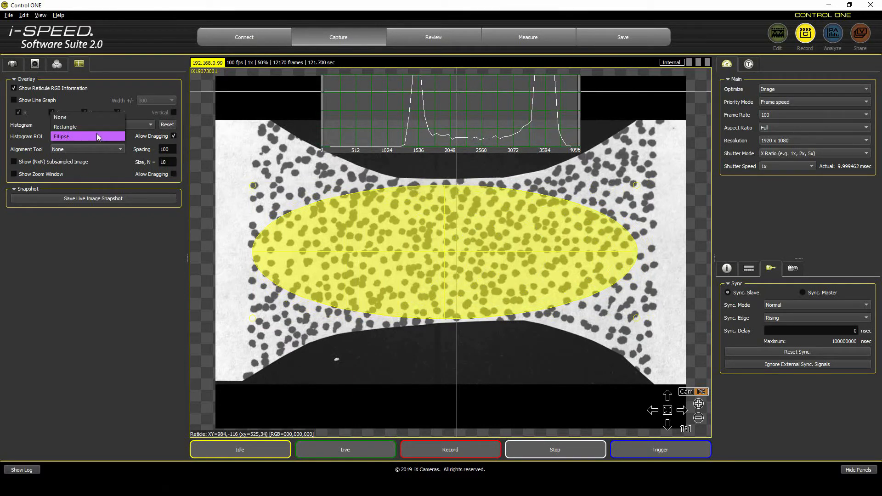
left_click(92, 117)
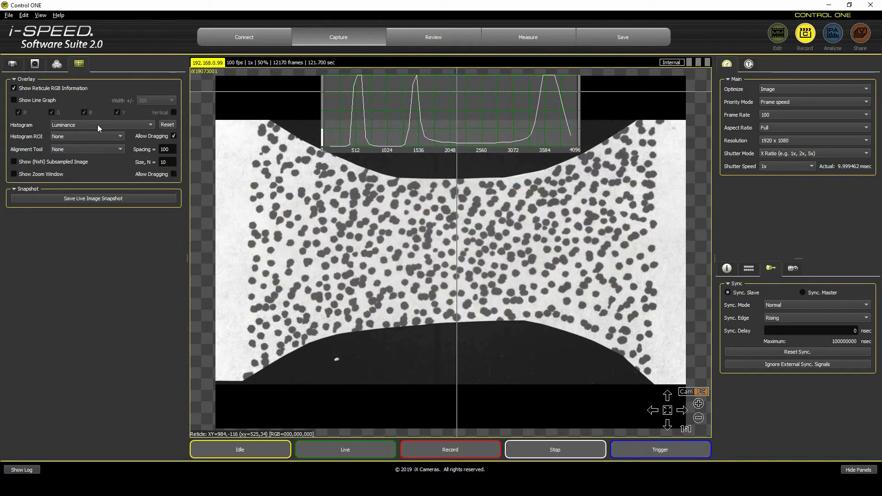
scroll(462, 120, "up", 2)
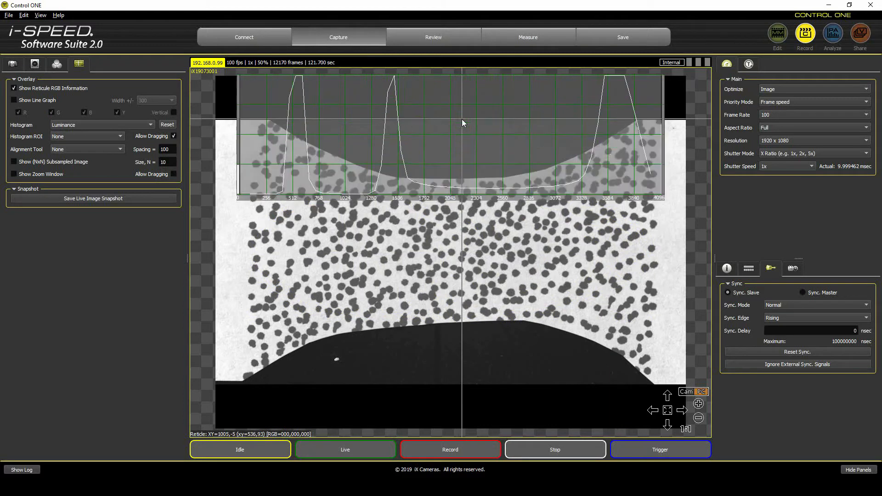
scroll(461, 120, "down", 2)
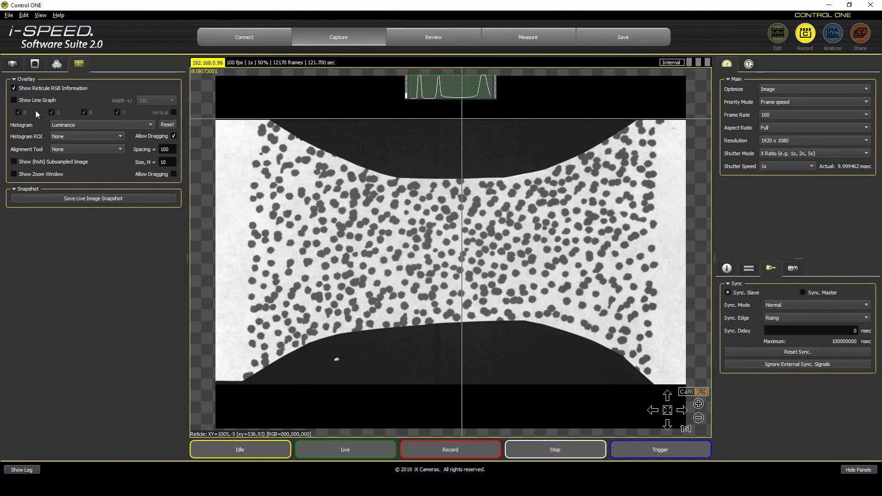
Show the pixel intensity line graph and place the reticle near the centre of the speckled specimen.
left_click(14, 100)
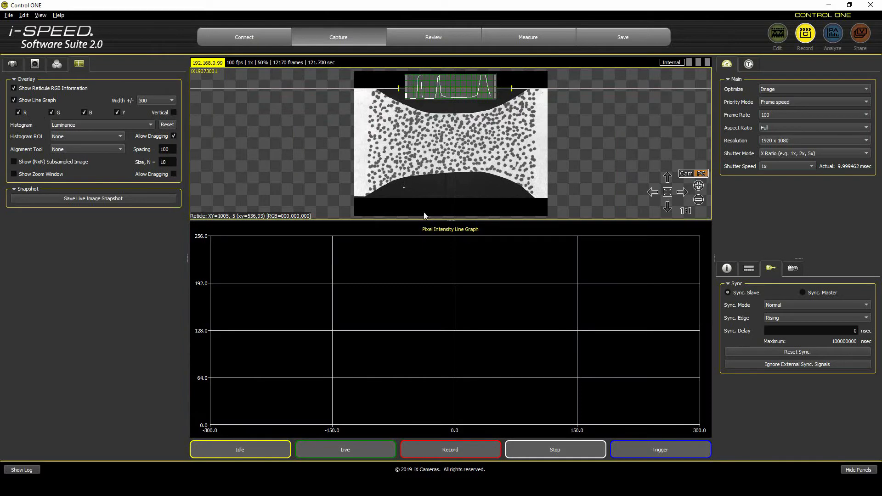
left_click_drag(506, 90, 450, 148)
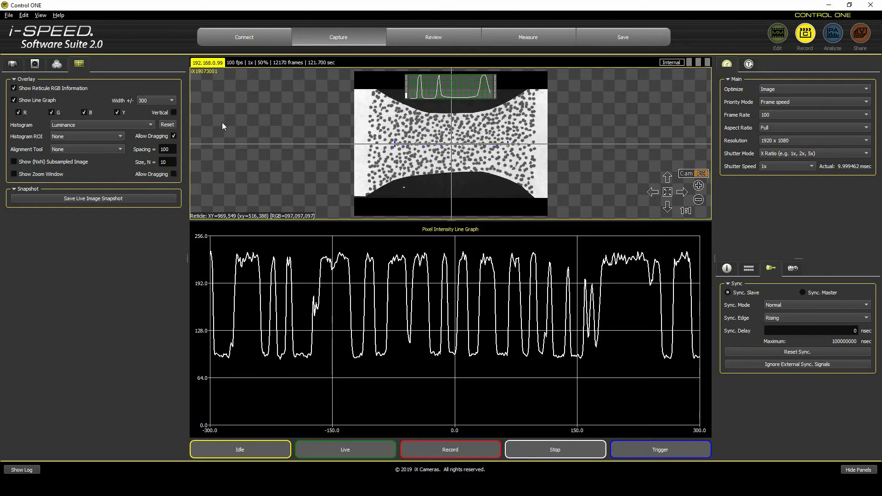
left_click(13, 101)
left_click(13, 101)
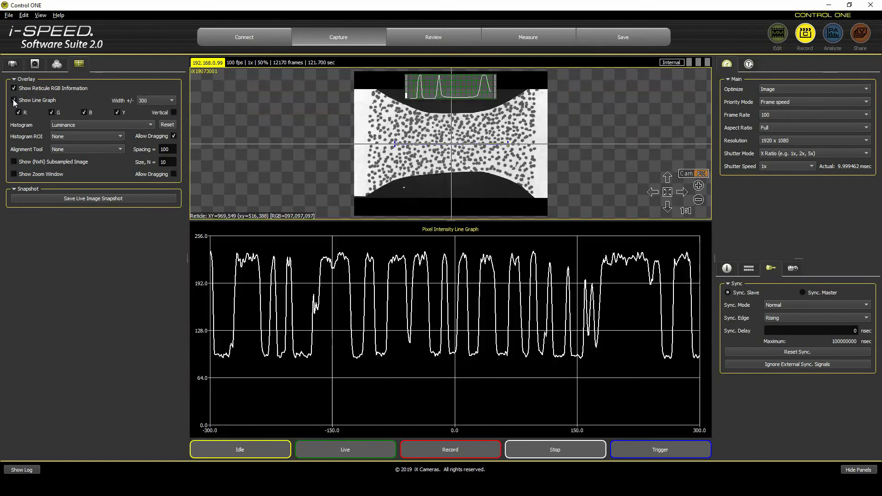
Try a line graph width of +/- 450, and narrow it to +/- 75.
left_click(156, 100)
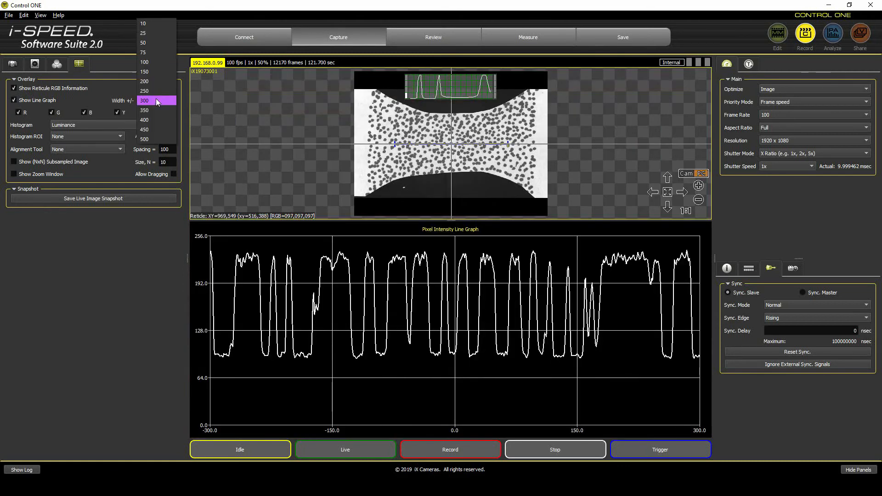
left_click(158, 131)
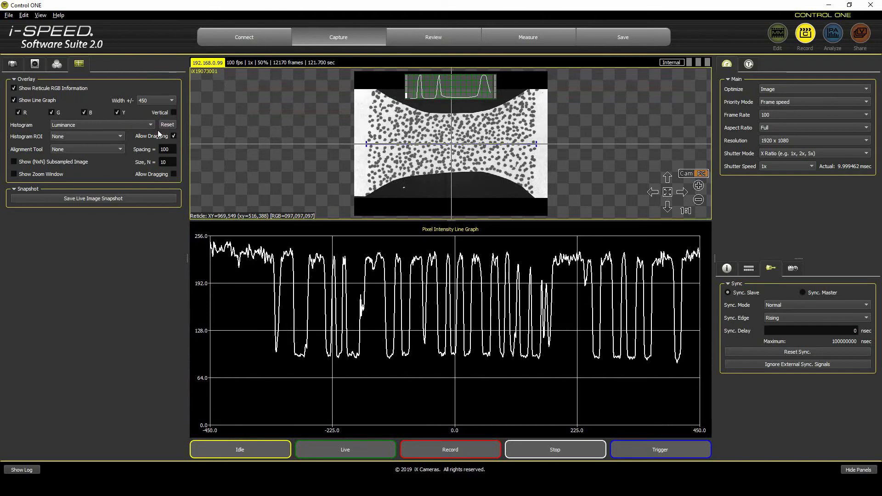
left_click(149, 100)
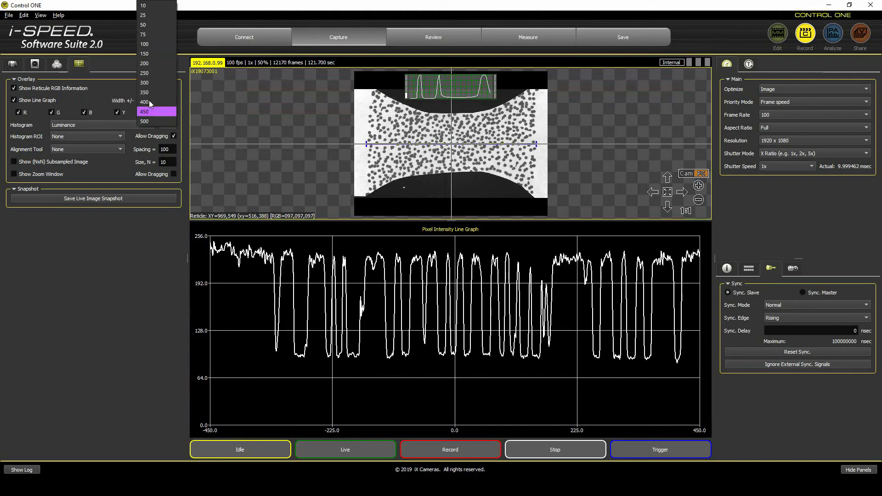
left_click(147, 35)
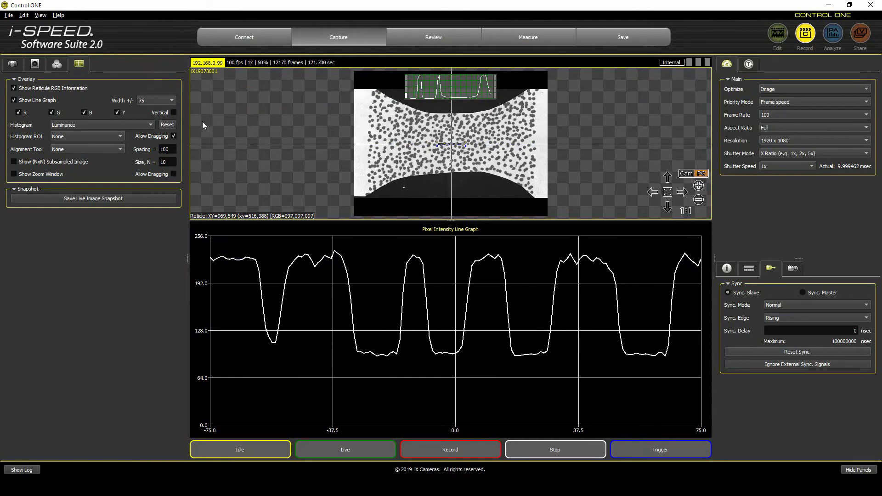
Check the vertical intensity profile, return to the horizontal one, and hide the line graph.
left_click(173, 112)
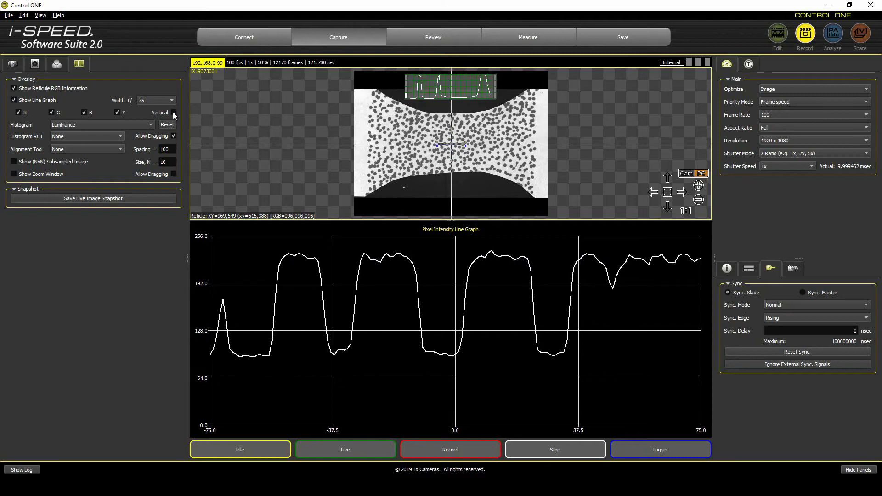
left_click(173, 112)
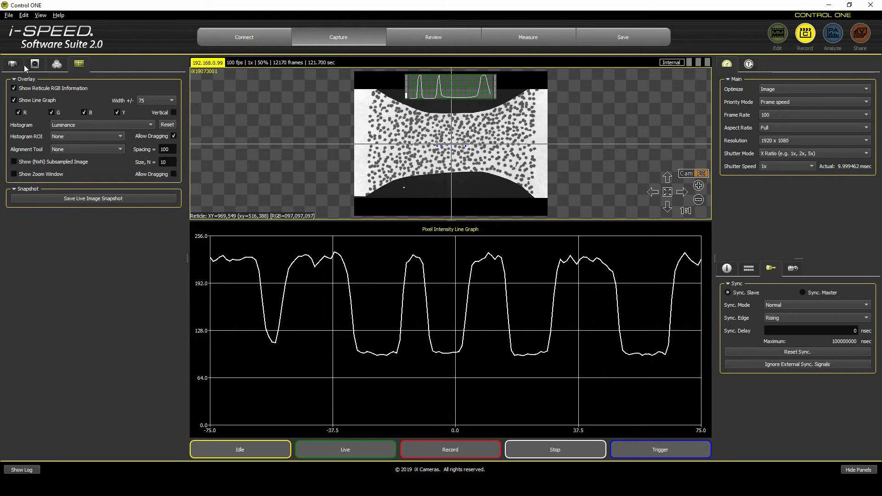
left_click(14, 100)
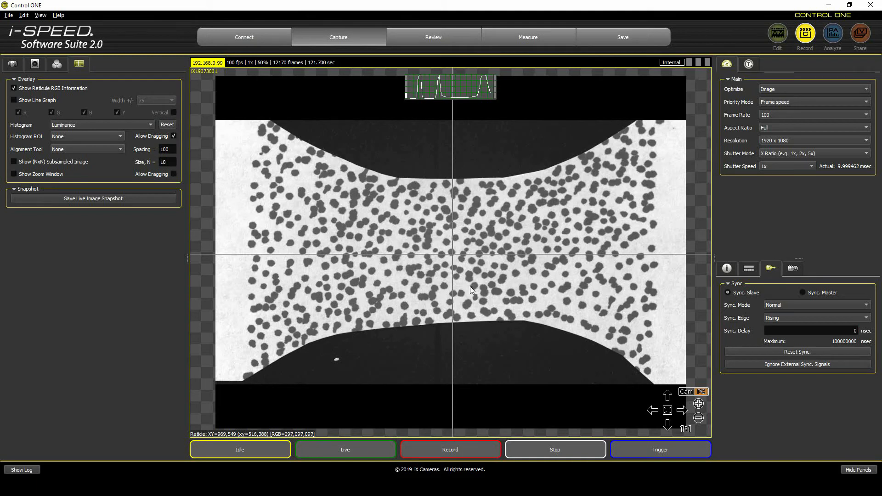
Preview the (NxN) subsampled image and hide it, and show the zoom window clear of the live image.
left_click(14, 162)
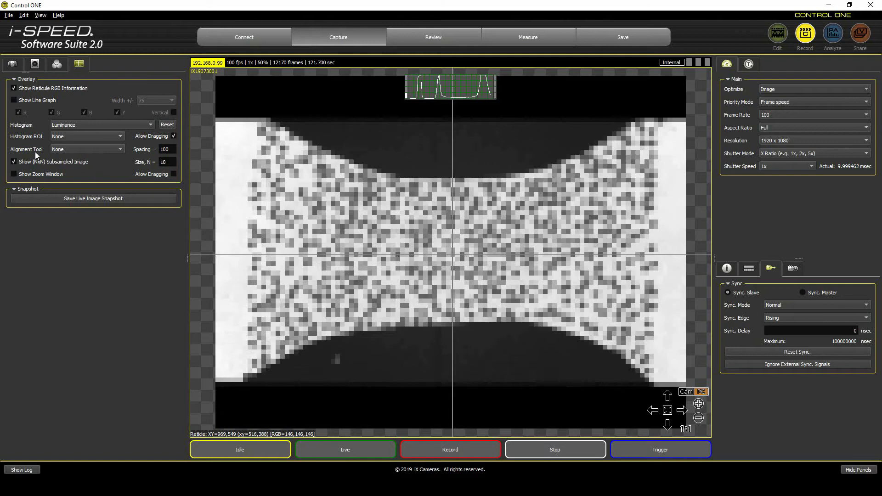
left_click(13, 162)
left_click(18, 175)
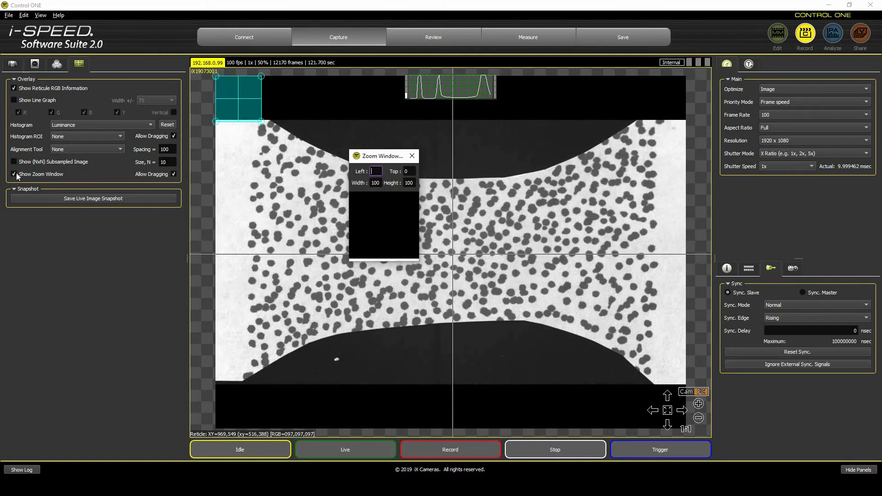
left_click_drag(390, 156, 106, 241)
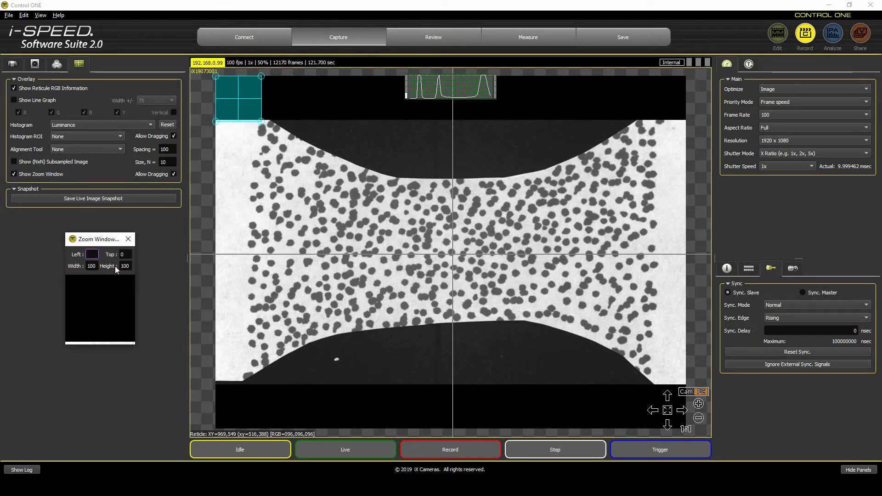
Set the zoom window's region to a width of 21 and a height of 21.
key("Tab")
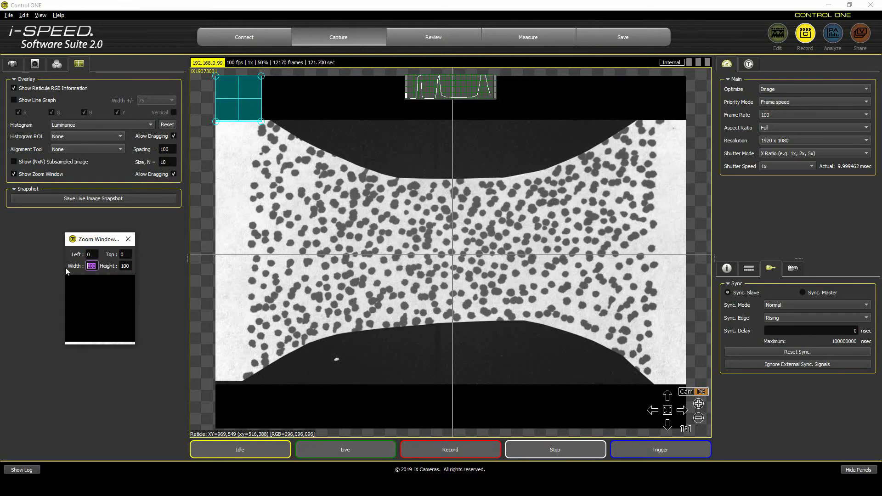
type("21")
key("Tab")
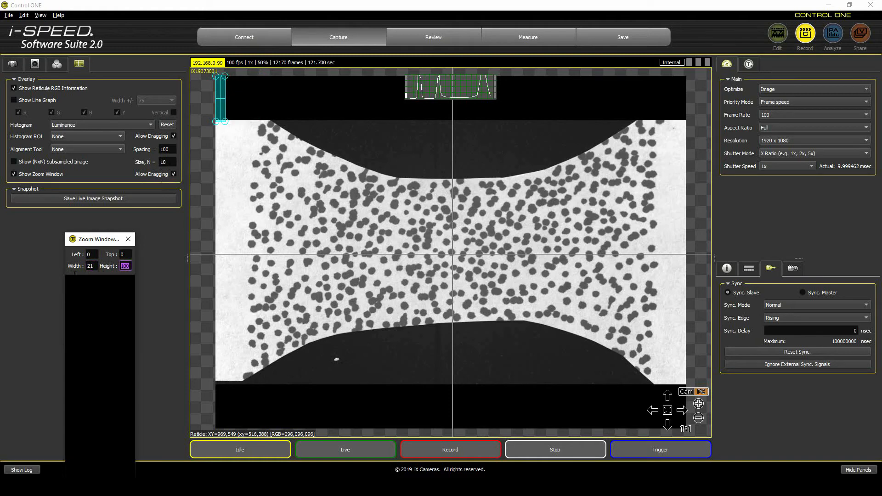
type("21")
key("Return")
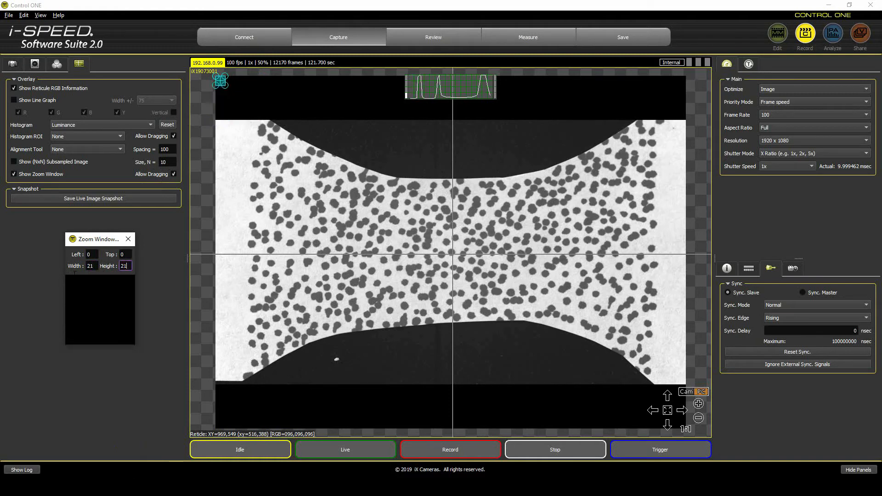
Move the zoom region onto a speckle edge near the specimen's centre and enlarge the zoom window.
left_click(222, 86)
left_click_drag(222, 86, 351, 240)
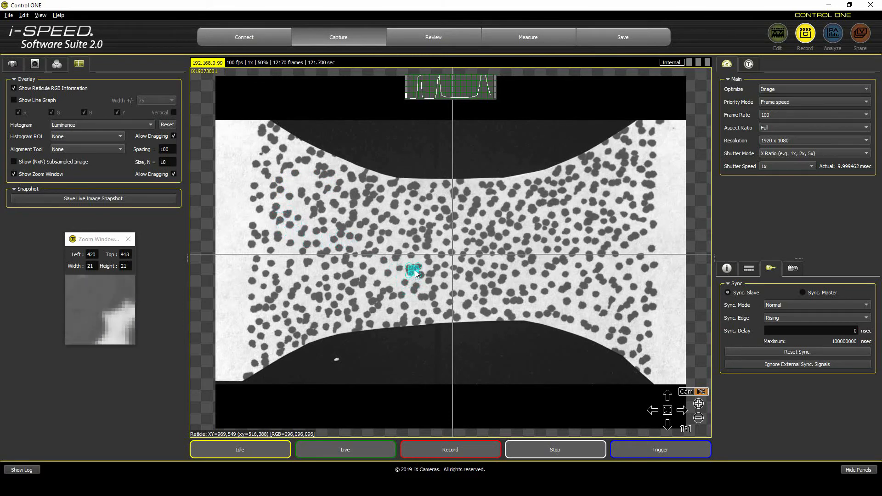
left_click_drag(415, 271, 426, 262)
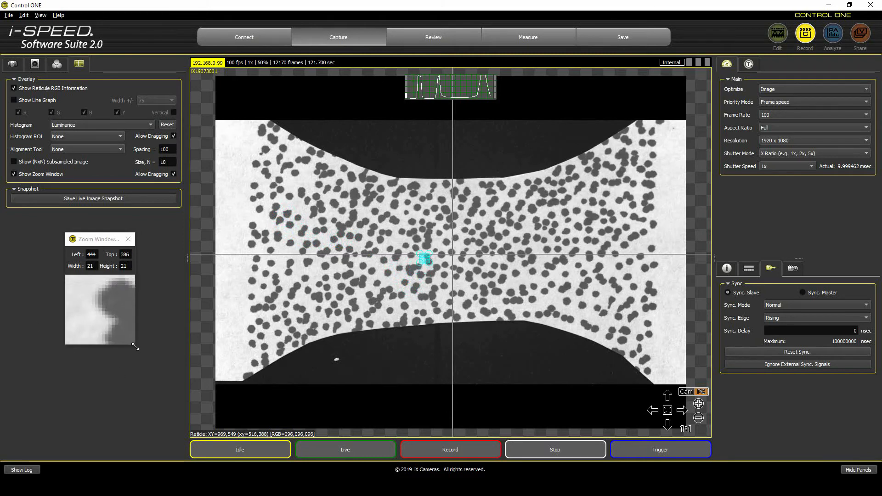
left_click_drag(135, 348, 199, 409)
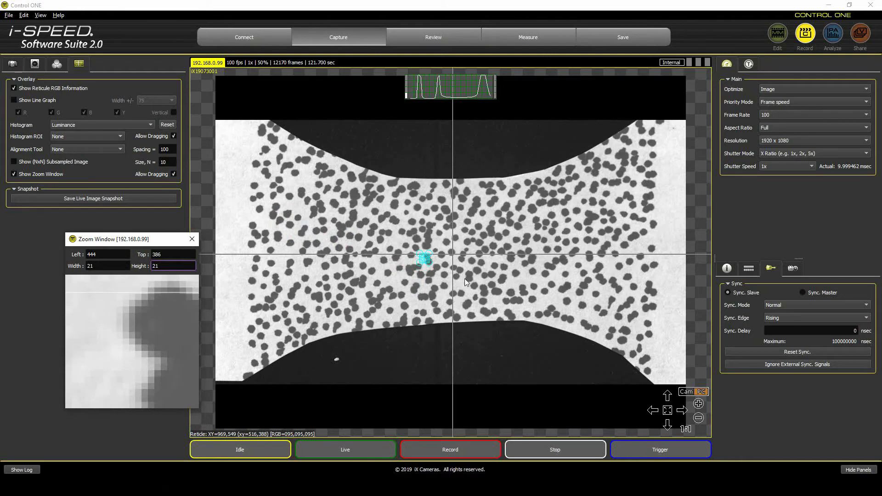
Inspect speckles in the specimen's right half with the zoom region enlarged to about 69 by 74, and close the zoom window.
left_click_drag(423, 258, 508, 221)
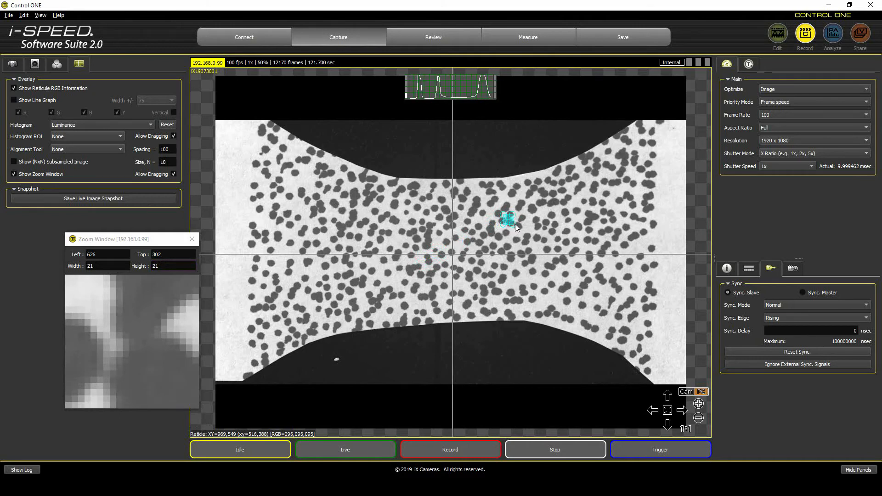
left_click_drag(512, 224, 553, 229)
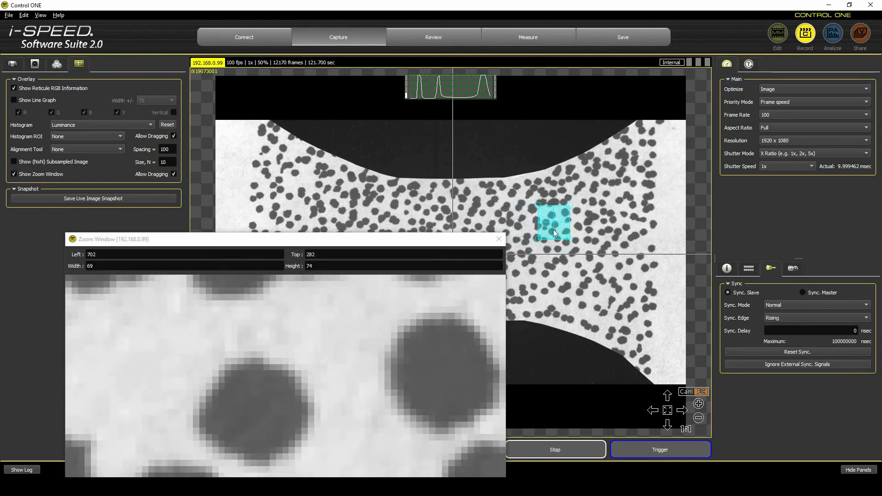
left_click(498, 240)
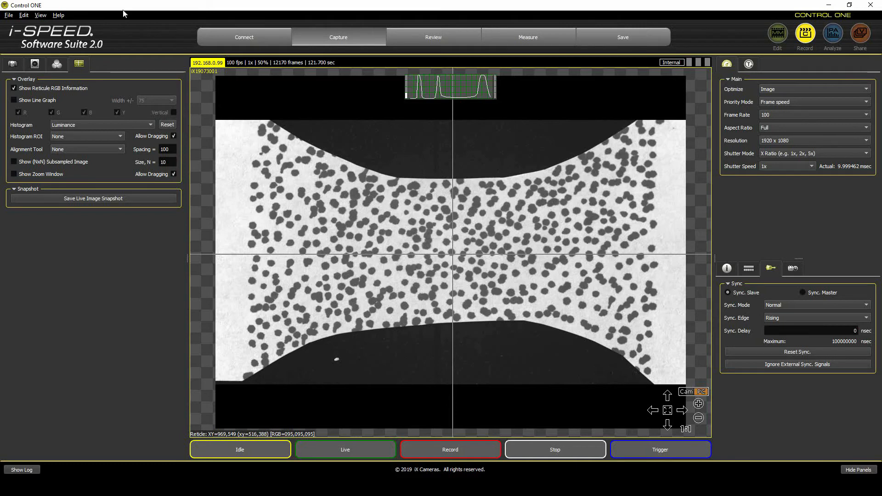
Check the snapshot save folder in the program options, and save a live image snapshot from the camera.
left_click(24, 15)
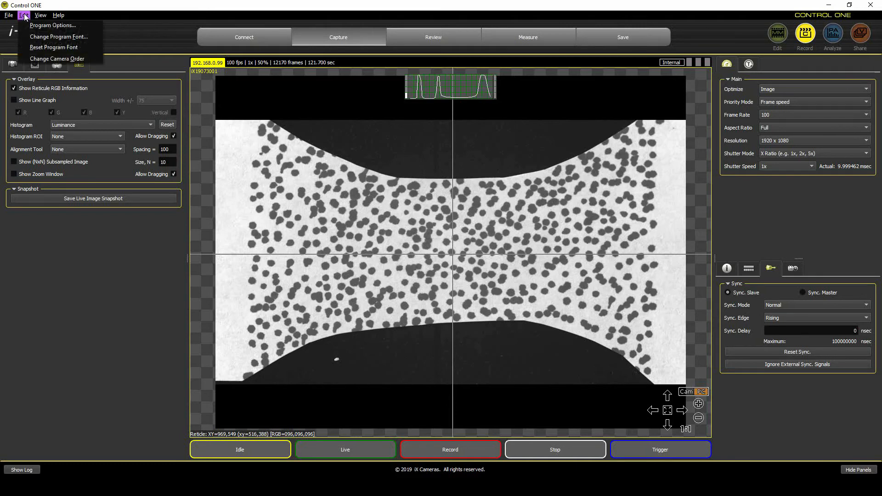
left_click(49, 26)
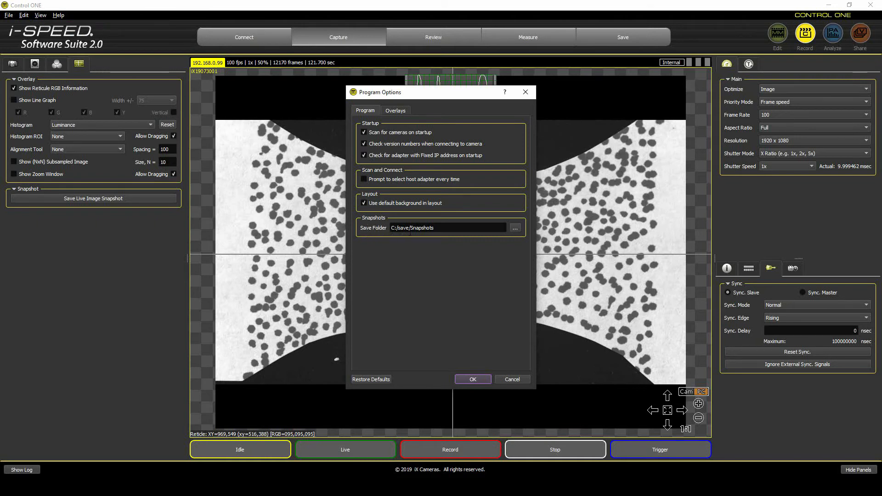
triple_click(447, 229)
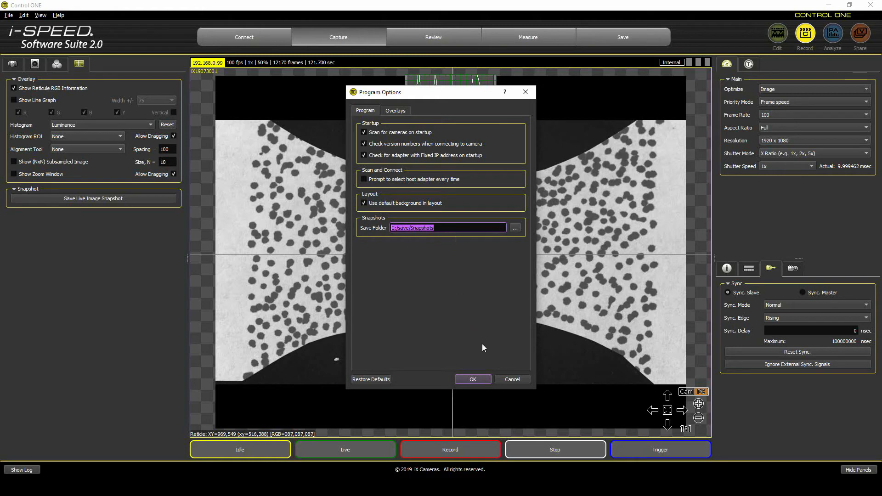
left_click(511, 380)
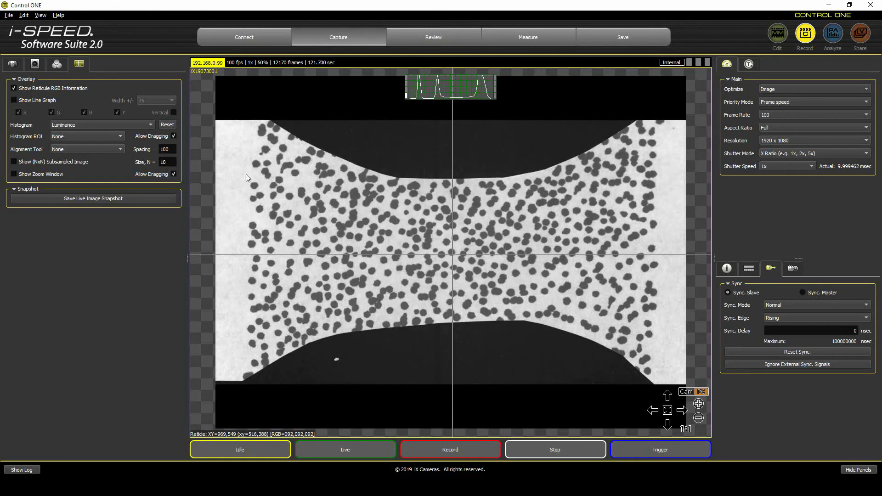
left_click(86, 200)
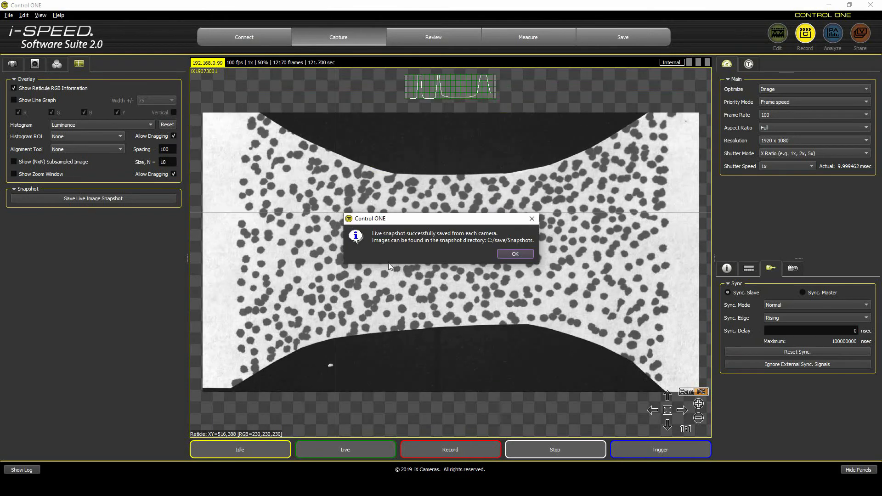
left_click(516, 255)
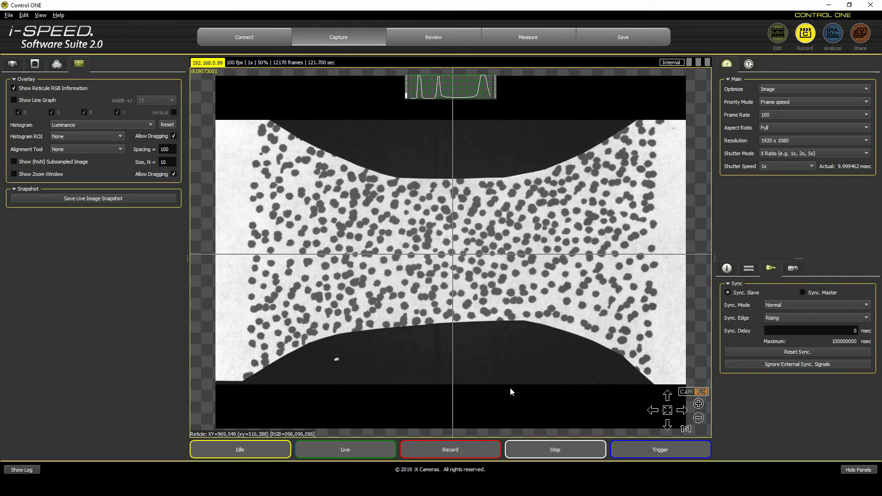
Record a sequence of the specimen with the camera and stop the recording.
left_click(464, 453)
left_click(561, 451)
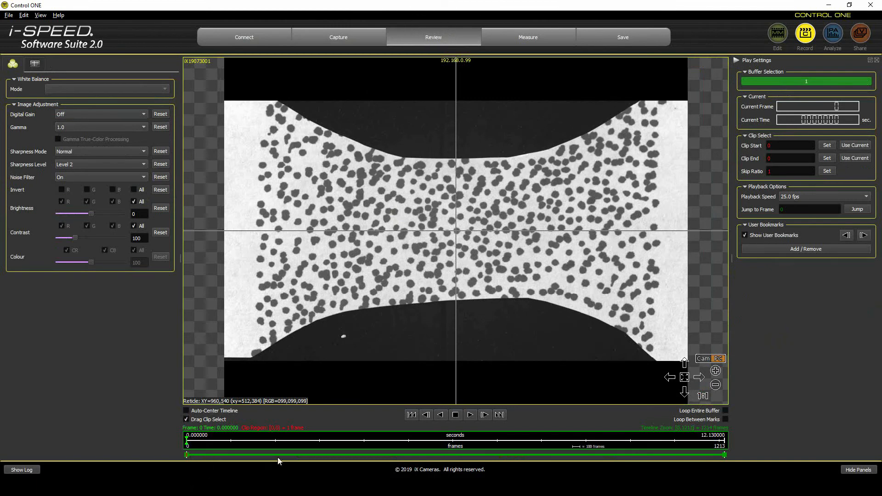
Mark the recording's clip start at frame 300 and its clip end at frame 790.
left_click_drag(187, 445, 320, 449)
left_click(851, 145)
left_click_drag(319, 441, 537, 447)
left_click(854, 158)
double_click(771, 145)
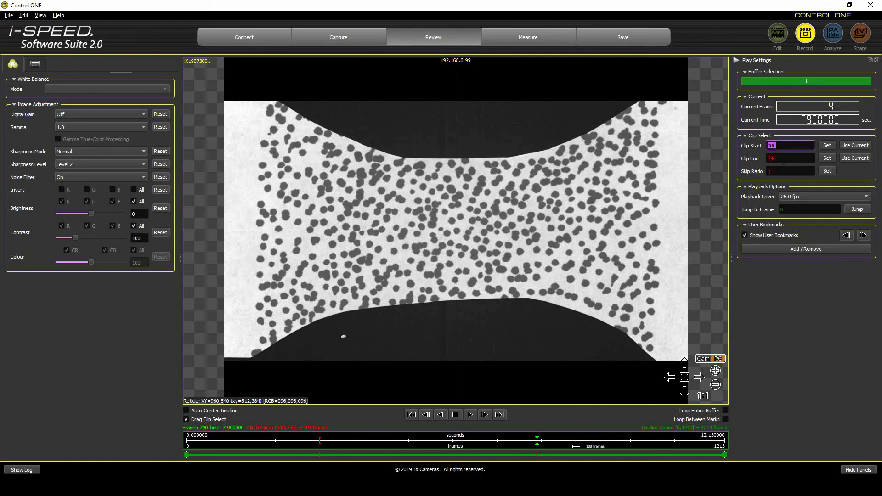
key("Tab")
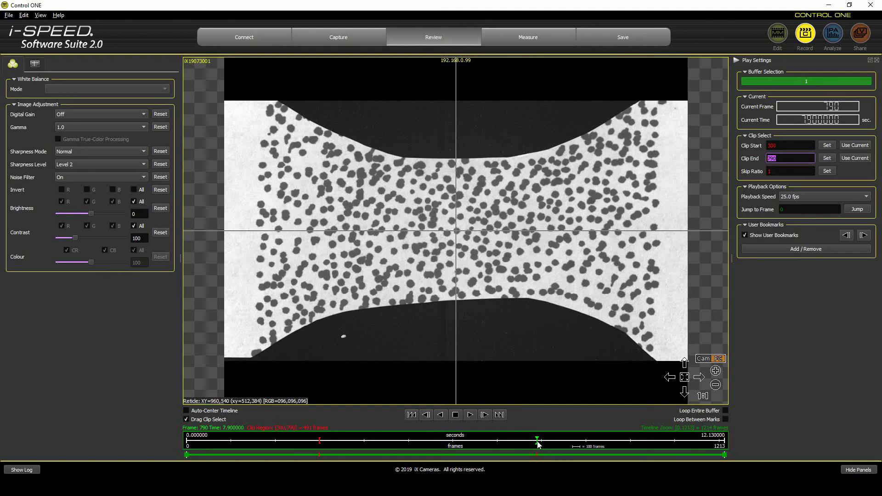
Open the save settings for the clip and choose 16-bit TIFF RAW as the transfer format.
left_click(643, 33)
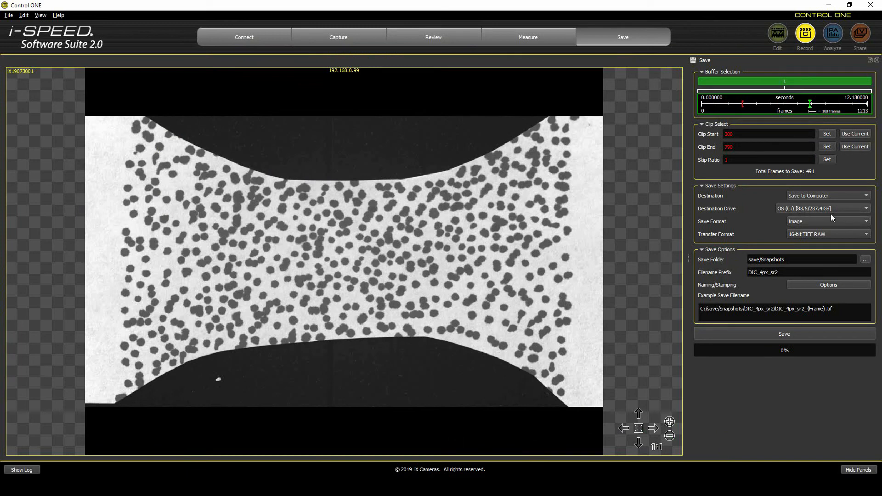
left_click(803, 235)
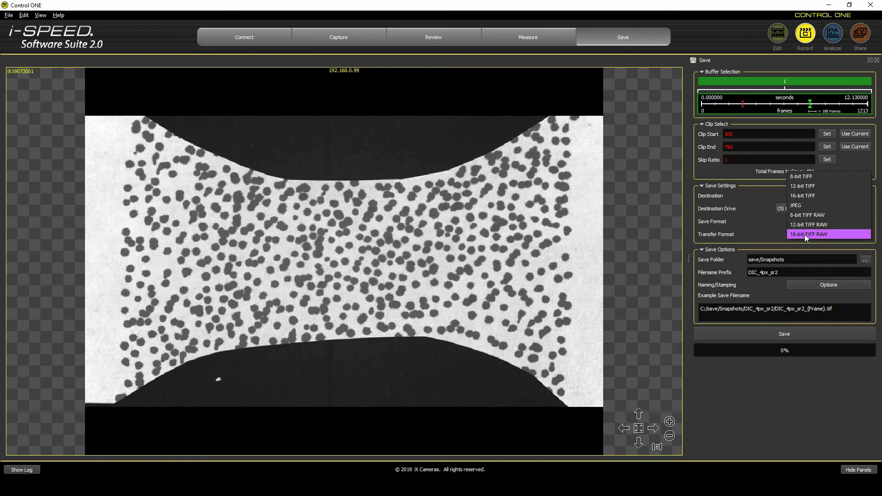
left_click(804, 235)
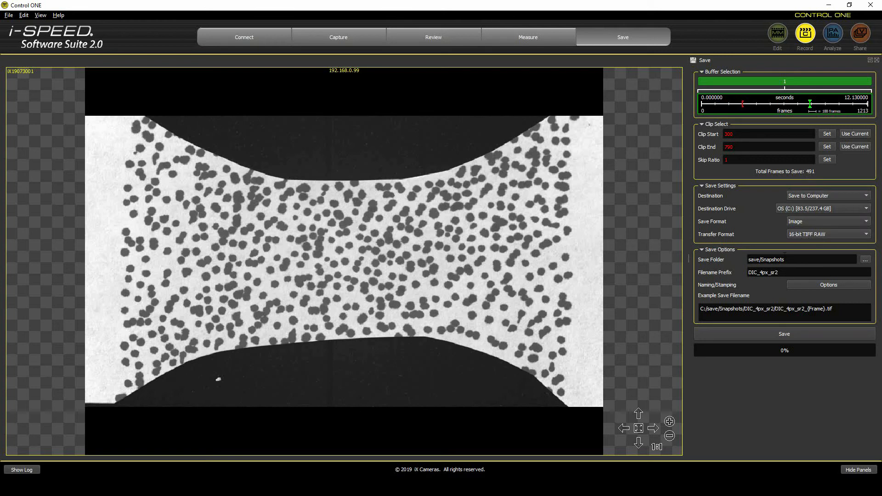
Set the save folder to dicexample and the filename prefix to test1.
left_click_drag(804, 260, 656, 262)
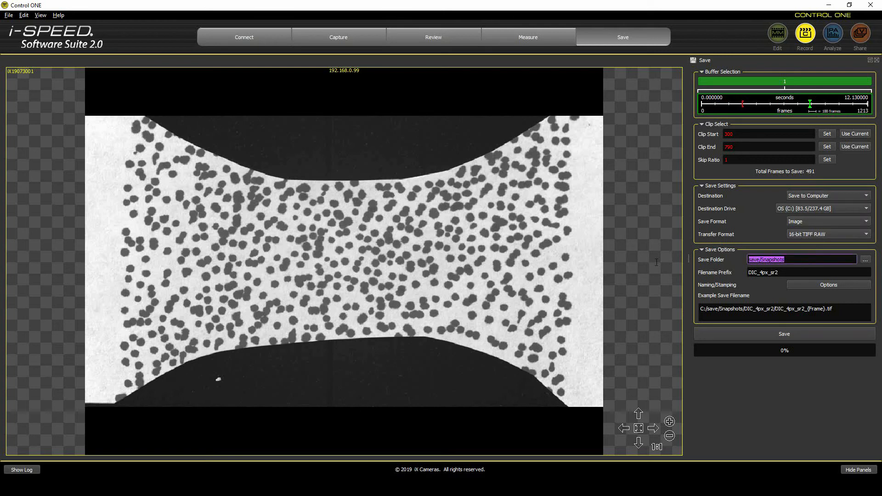
type("dicexample")
key("Tab")
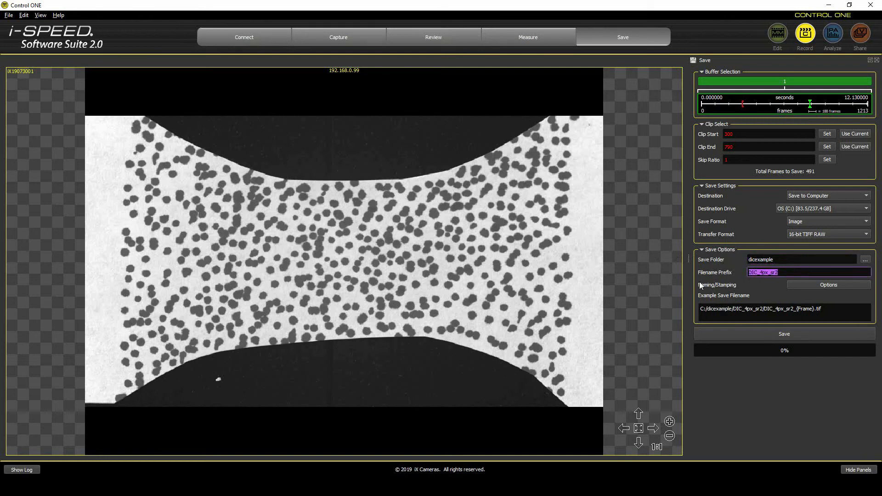
type("test1")
Include the camera name, time stamp and bit depth in the saved filenames, with the camera name placed before the frame number.
left_click(802, 284)
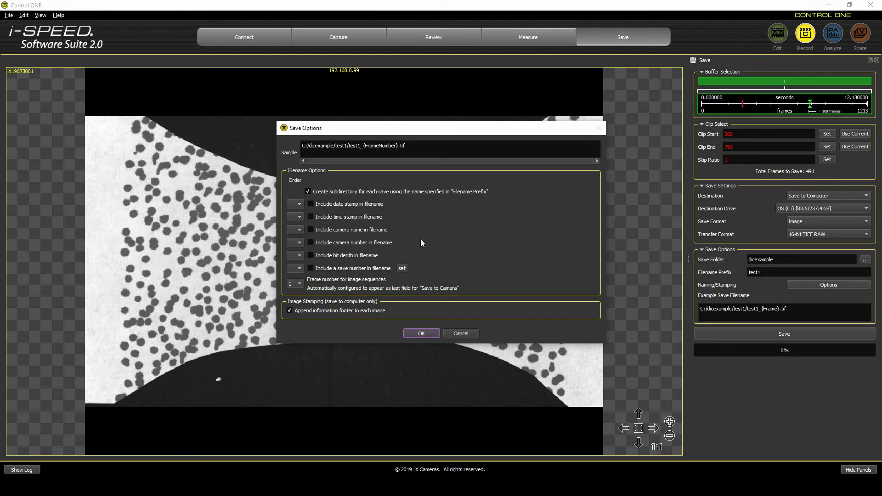
left_click(311, 229)
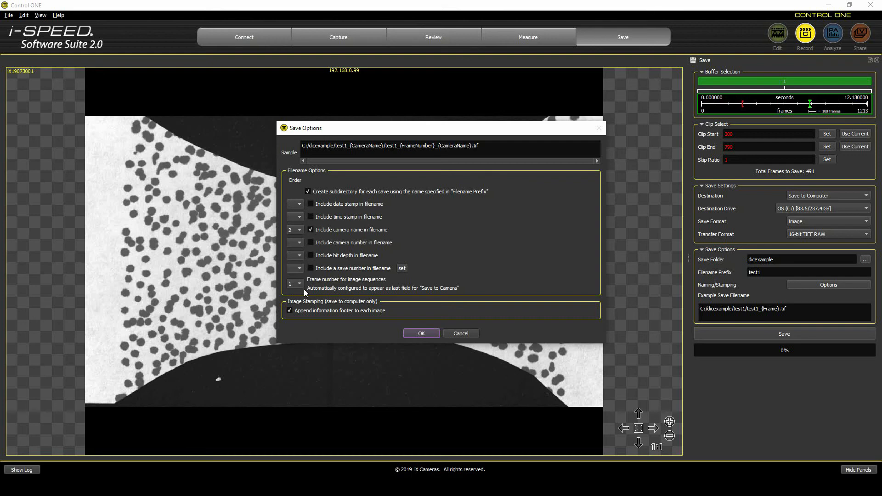
left_click(311, 217)
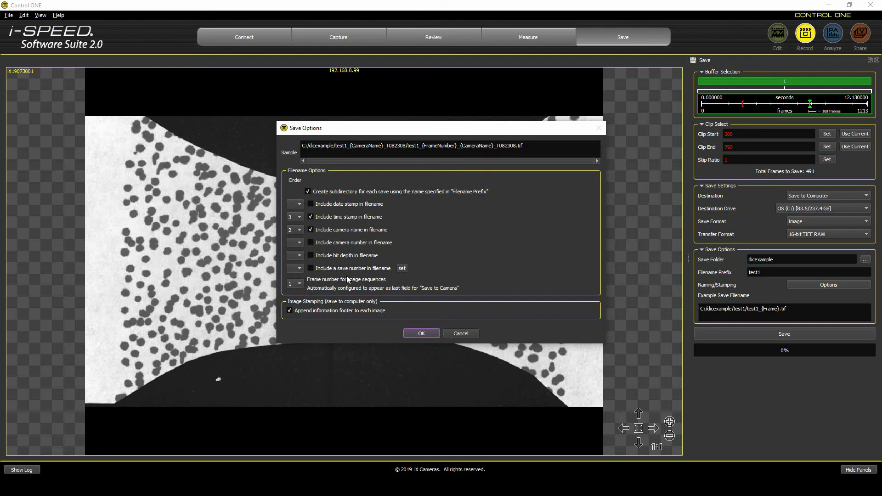
left_click(311, 255)
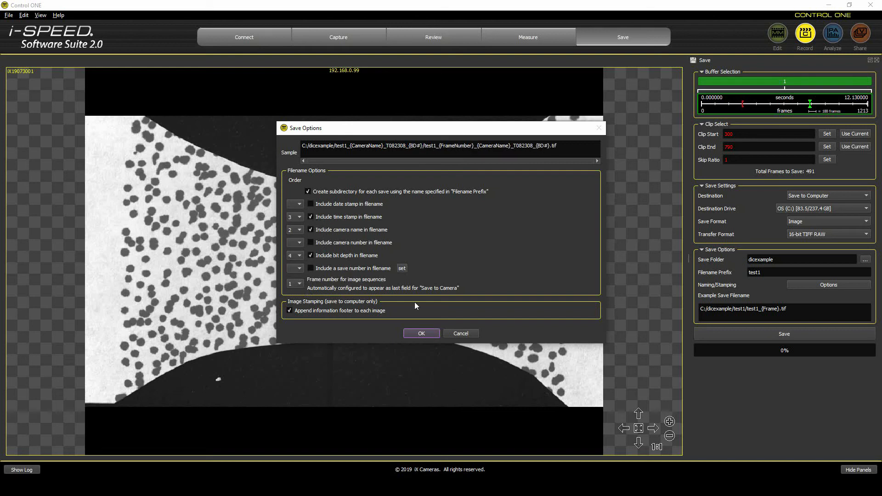
left_click(299, 230)
left_click(297, 223)
left_click(430, 332)
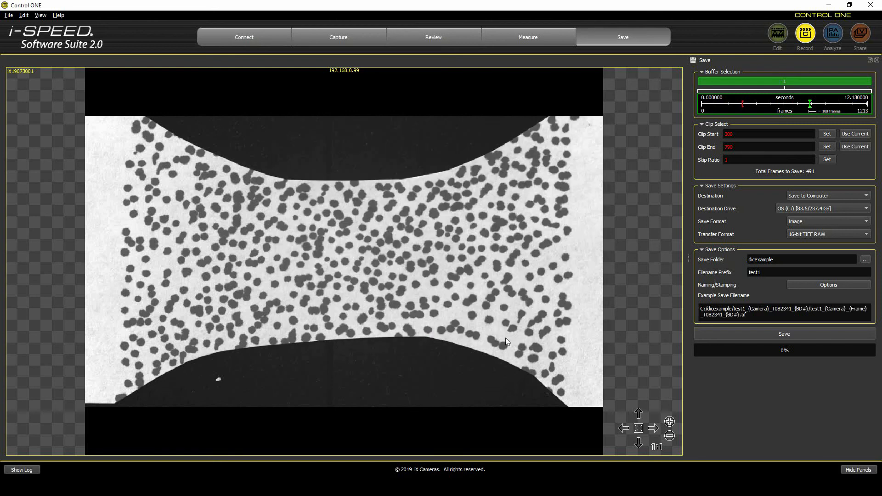
Save the selected clip to the computer and dismiss the completion notice.
left_click(775, 331)
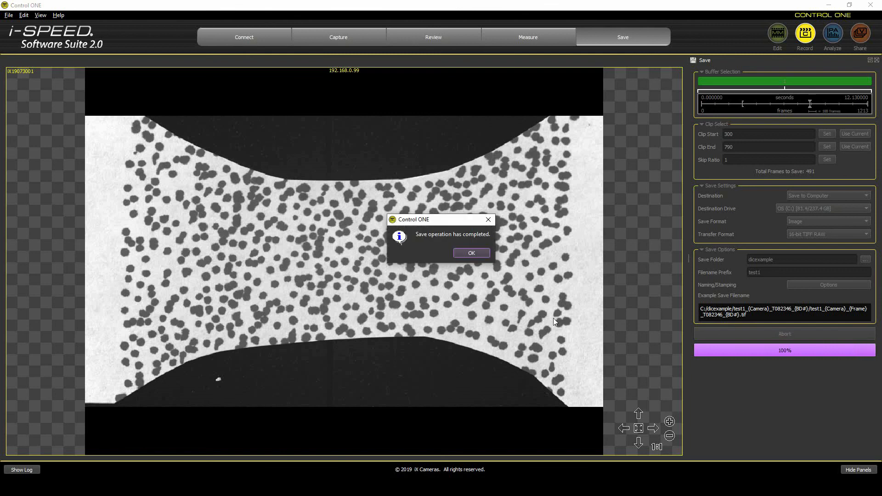
left_click(465, 250)
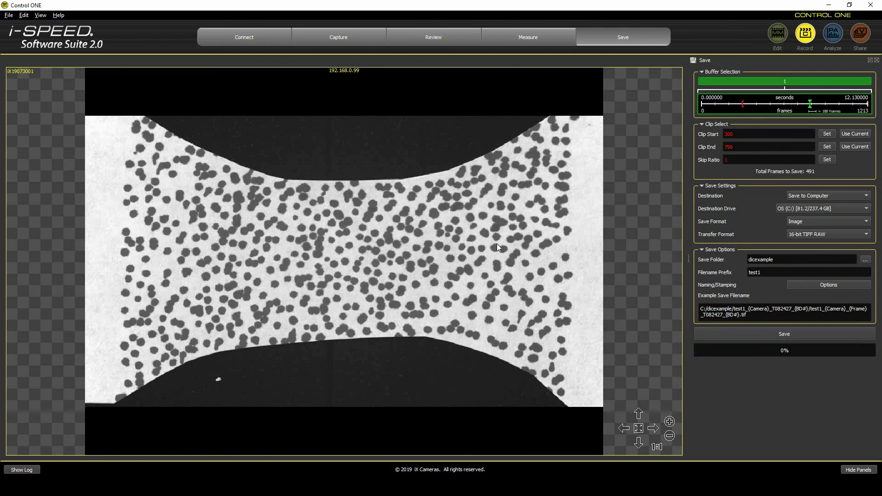
Return to the live capture view and try fitting the image, zooming in and out, and the 1:1 scale.
left_click(345, 40)
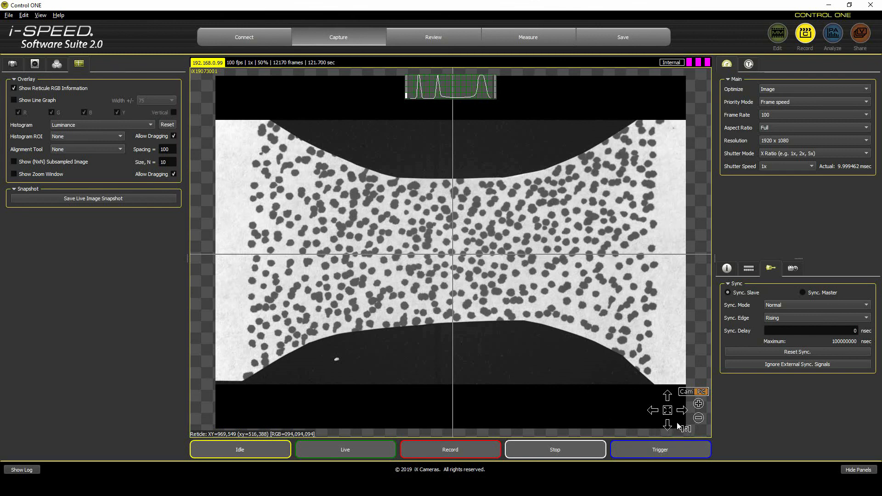
left_click(667, 410)
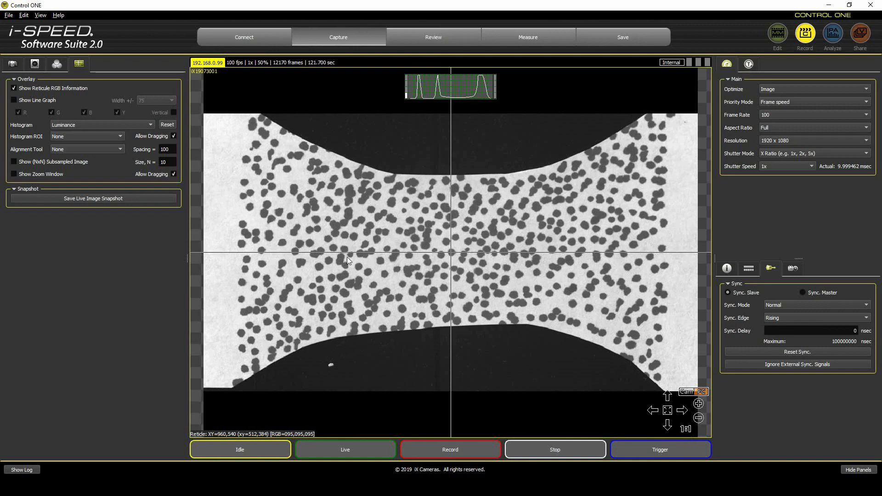
scroll(448, 264, "up", 3)
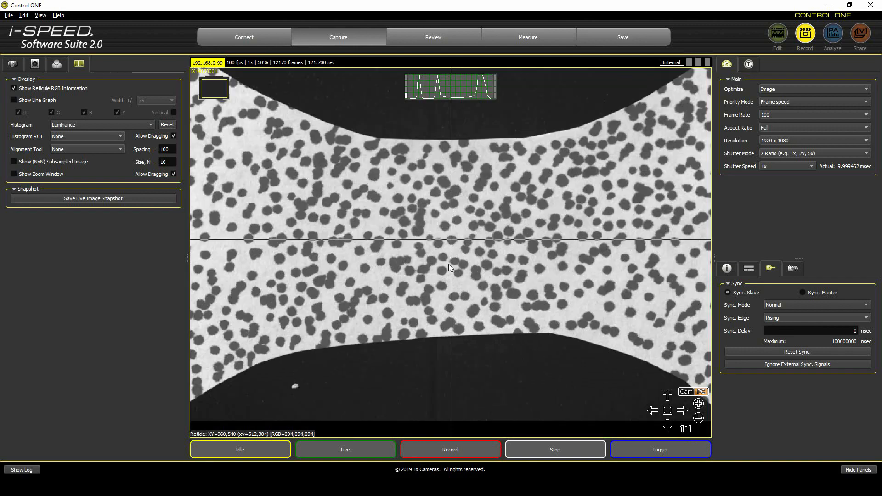
scroll(448, 264, "down", 5)
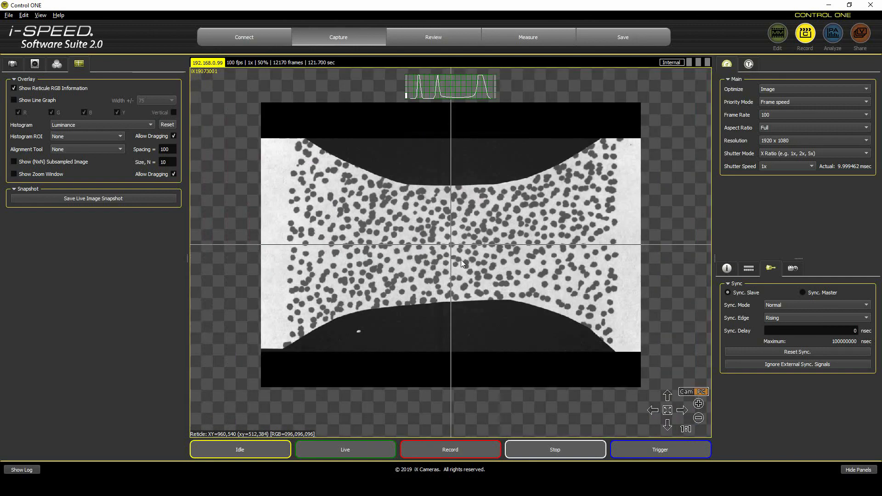
scroll(461, 260, "up", 1)
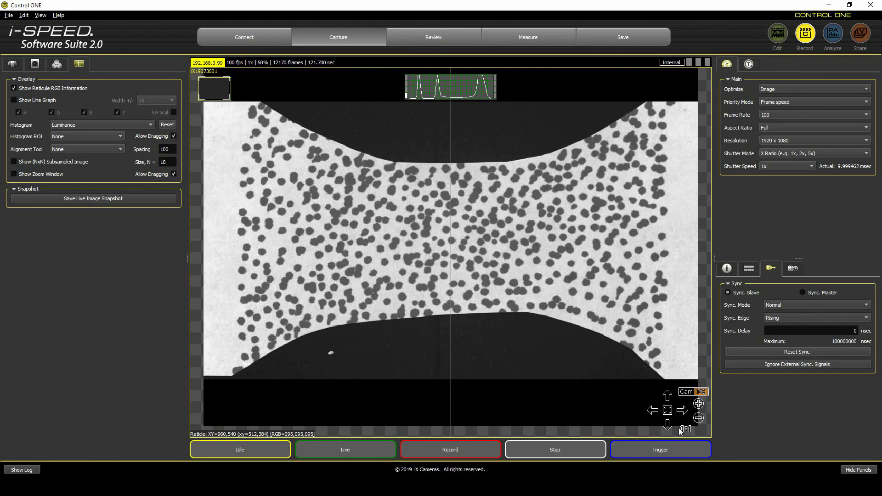
left_click(668, 412)
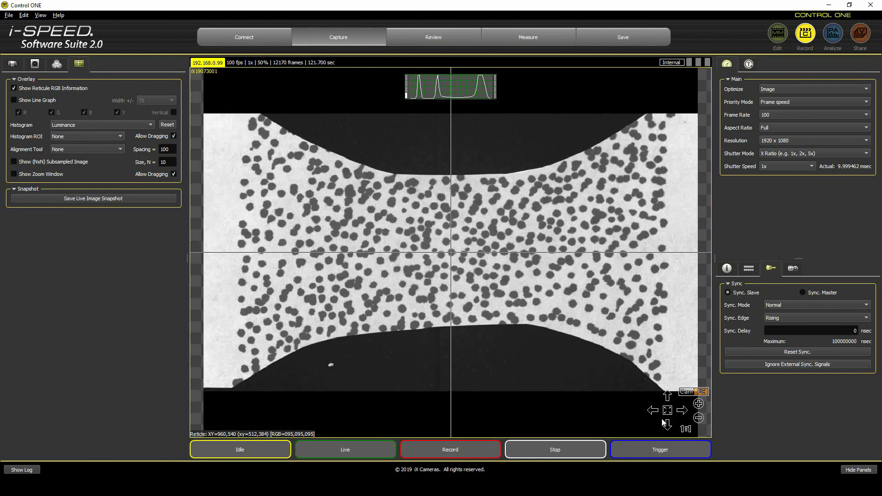
left_click(684, 429)
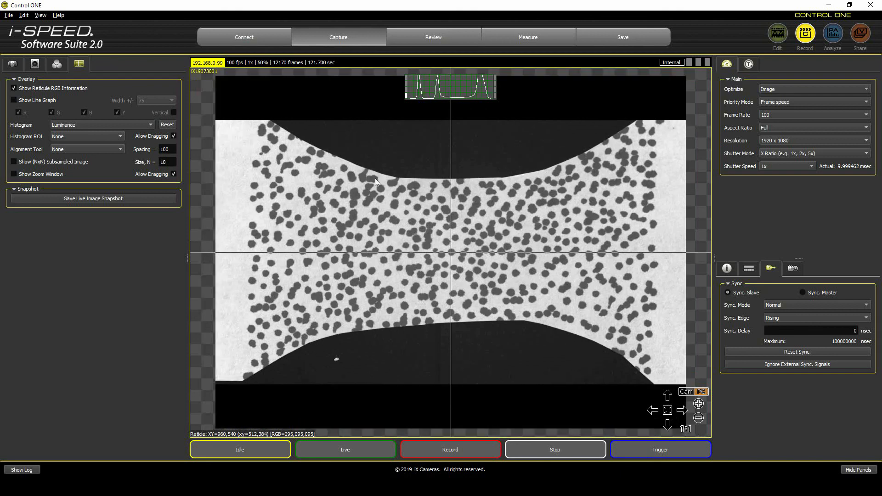